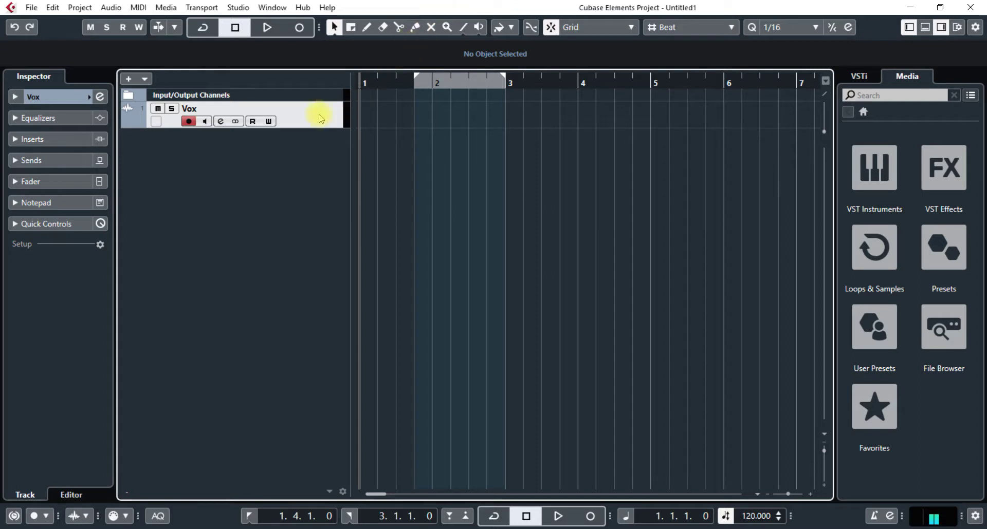
# Step: Record a Vox_16 vocal take on the Vox track from bar 1 to about 3.4.2
pyautogui.press('KP_Multiply')
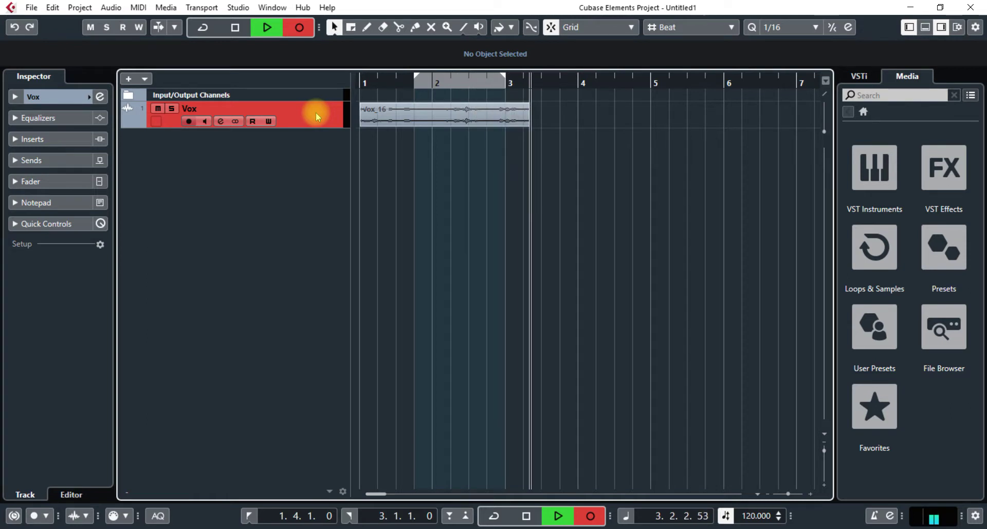
pyautogui.press('space')
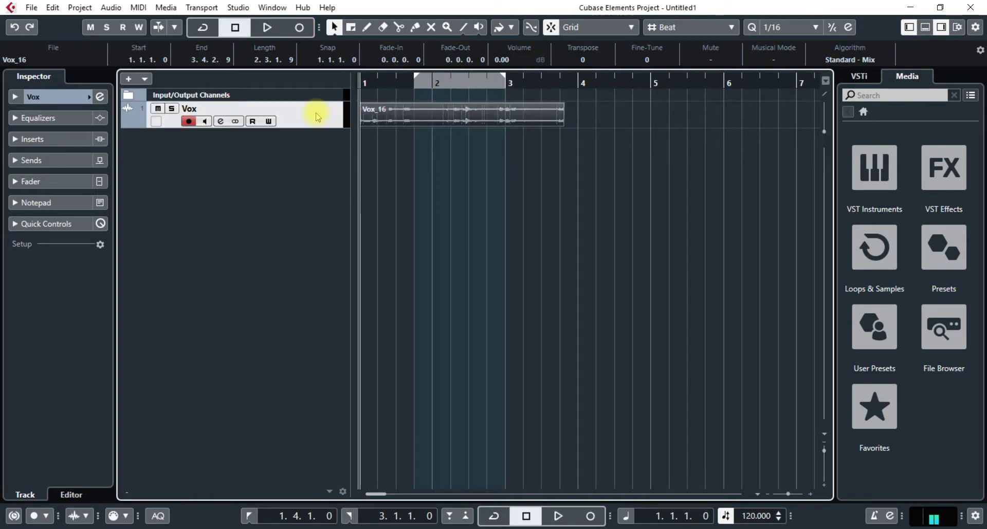
# Step: Set the left locator to 1.4.1.0 and the right locator to 3.3.1.0
pyautogui.moveTo(411, 111)
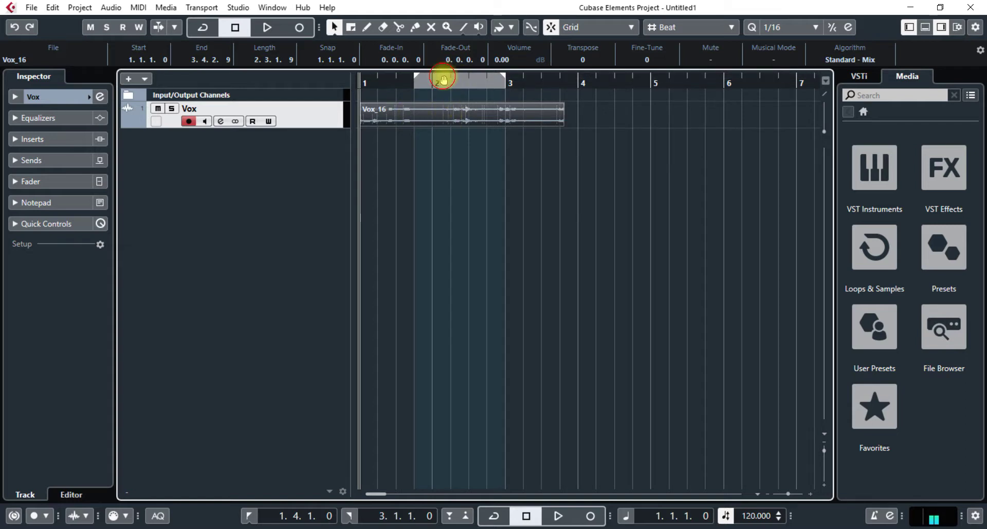
pyautogui.moveTo(442, 77); pyautogui.dragTo(719, 96)
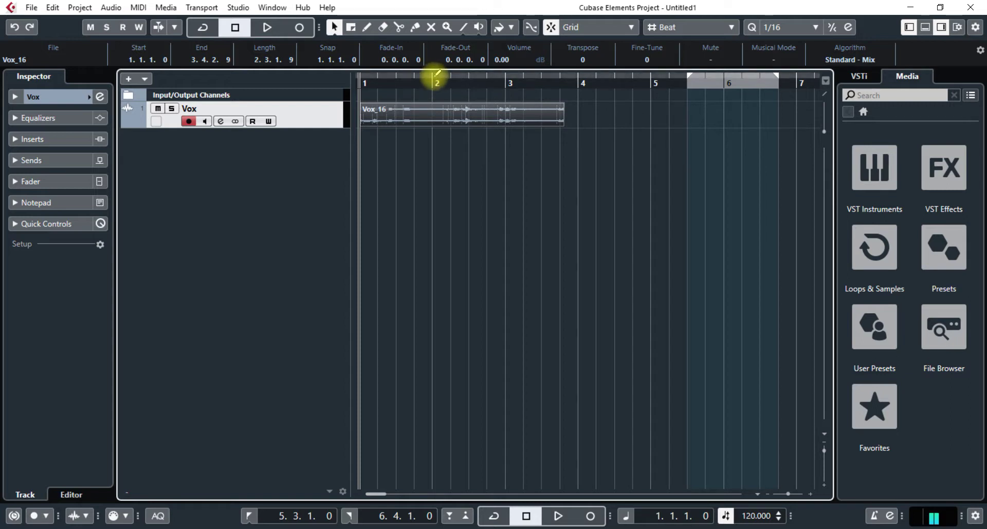
pyautogui.moveTo(434, 75); pyautogui.dragTo(506, 70)
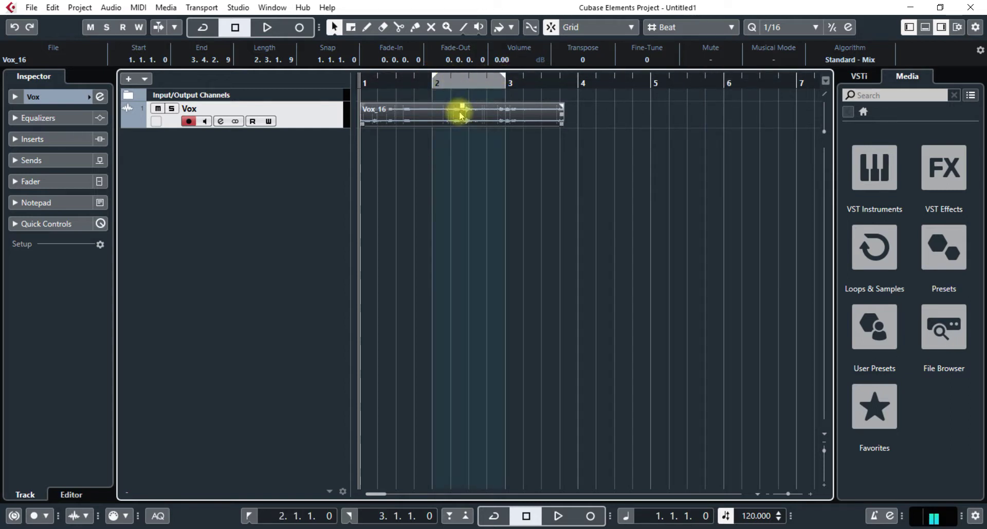
pyautogui.keyDown('ctrl'); pyautogui.click(416, 80); pyautogui.keyUp('ctrl')
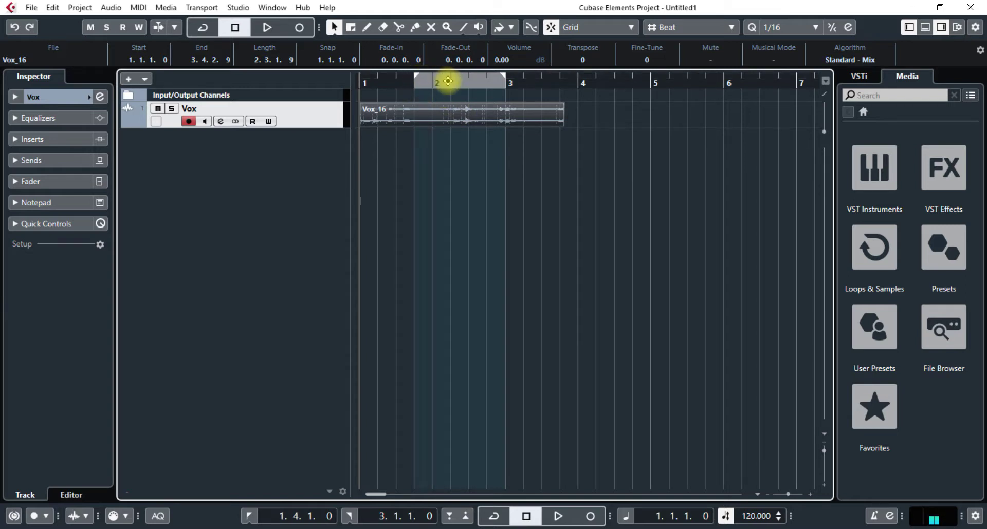
pyautogui.keyDown('alt'); pyautogui.click(542, 80); pyautogui.keyUp('alt')
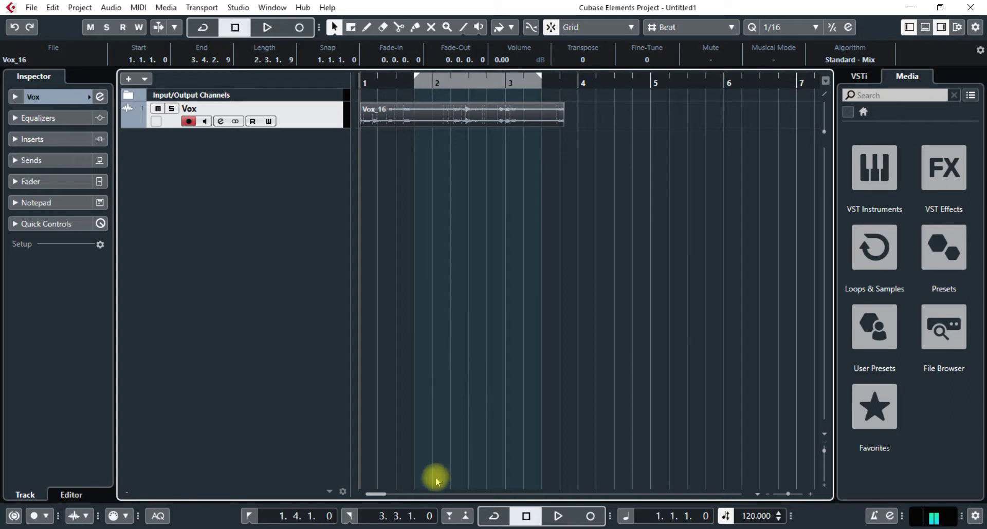
# Step: Enable punch-in at the left locator on the Transport bar
pyautogui.click(451, 520)
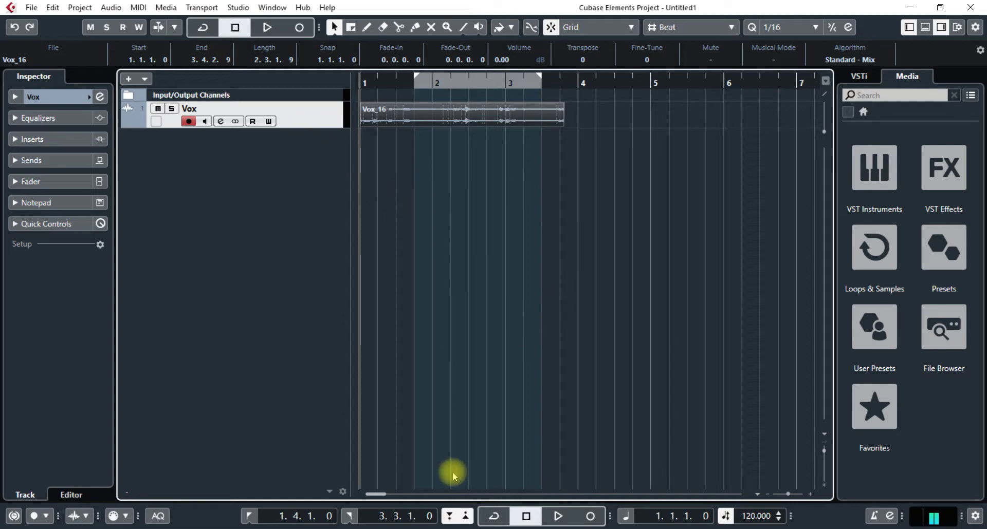
# Step: Record a stray Vox_17 take on Vox, then undo it
pyautogui.click(591, 517)
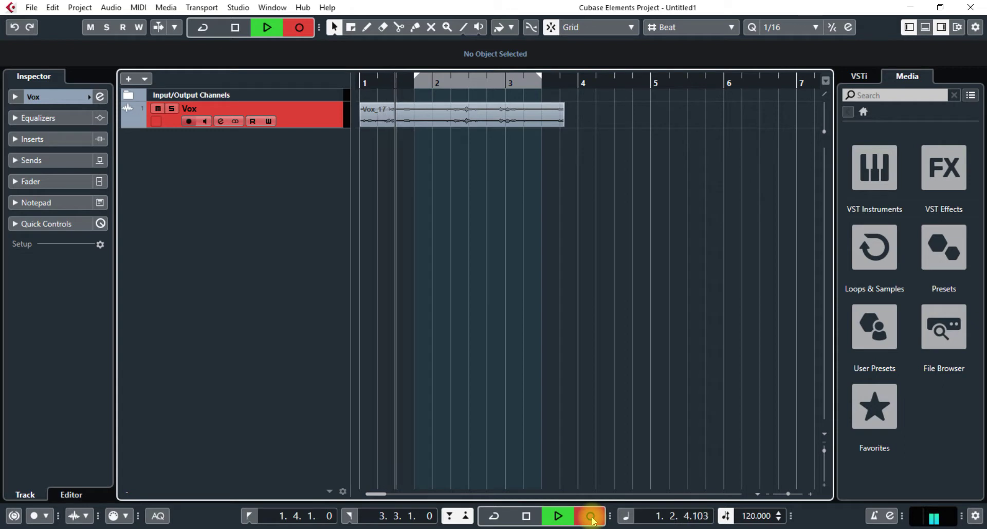
pyautogui.press('space')
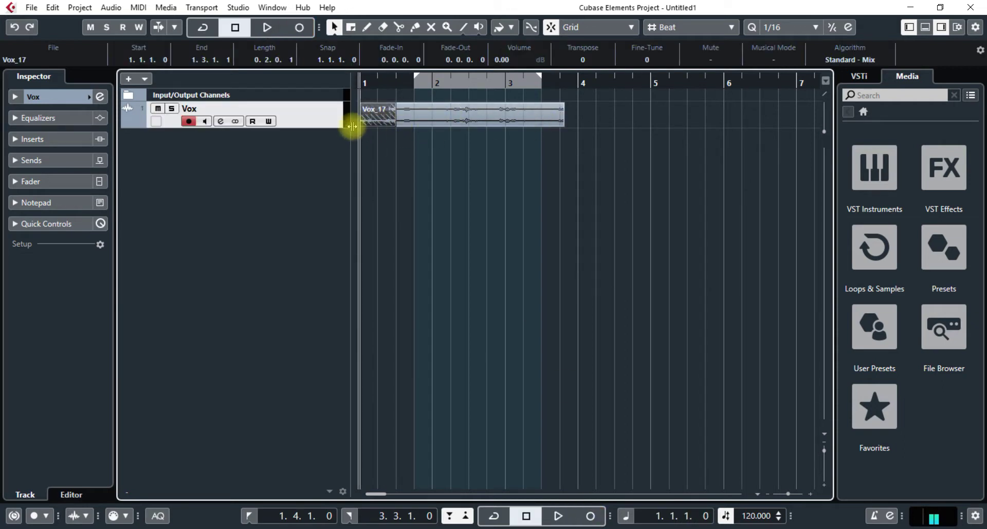
pyautogui.hotkey('ctrl', 'z')
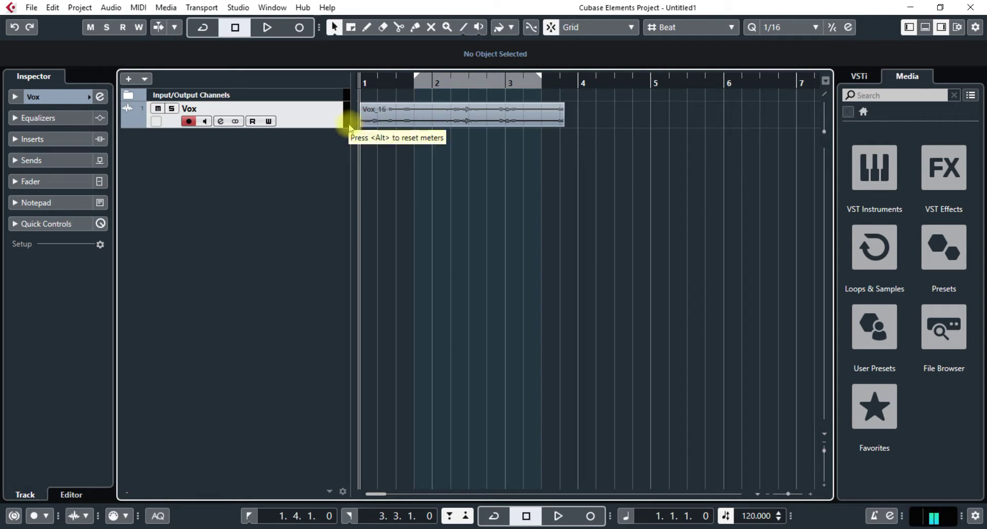
# Step: Punch-record Vox_18 over 1.4.1.0–3.3.1.0 and move it onto a new Audio 01 track
pyautogui.press('space')
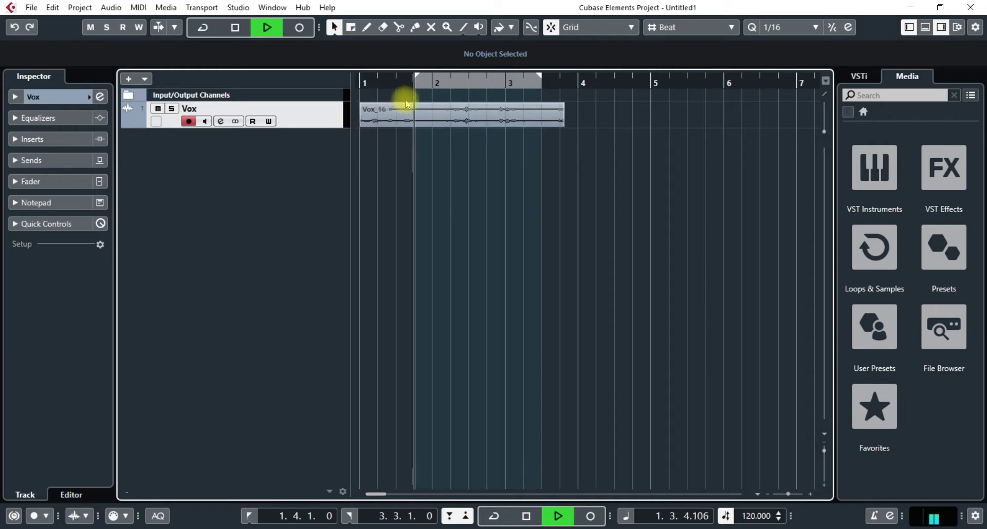
pyautogui.press('KP_Multiply')
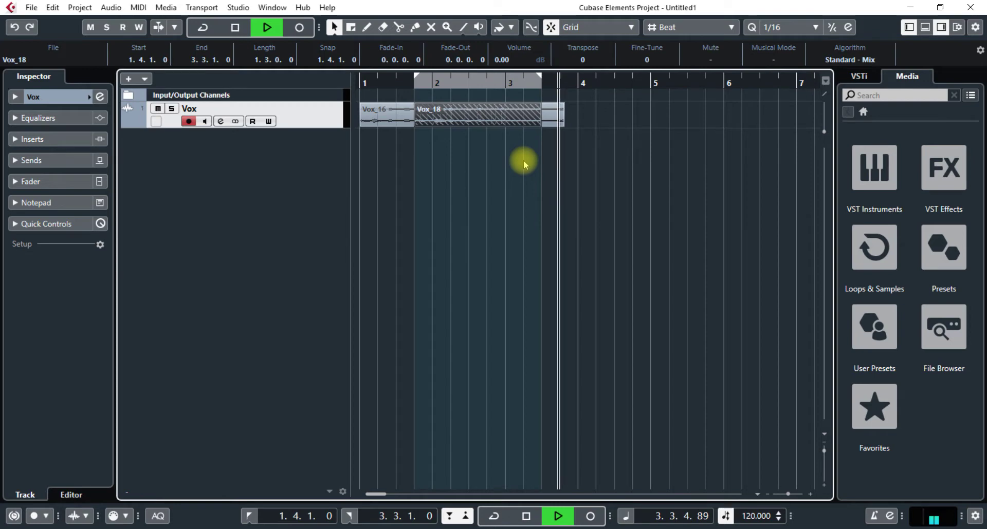
pyautogui.press('space')
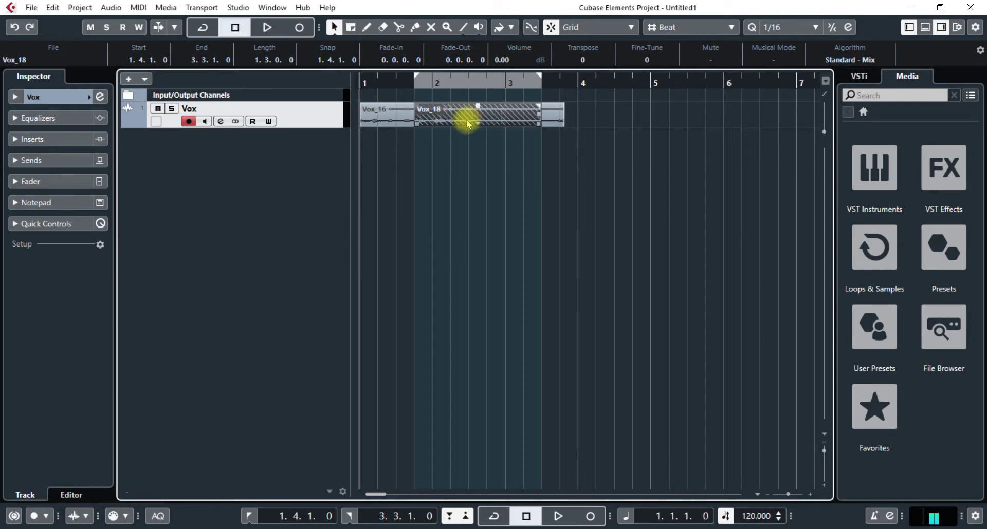
pyautogui.moveTo(456, 119); pyautogui.dragTo(456, 142)
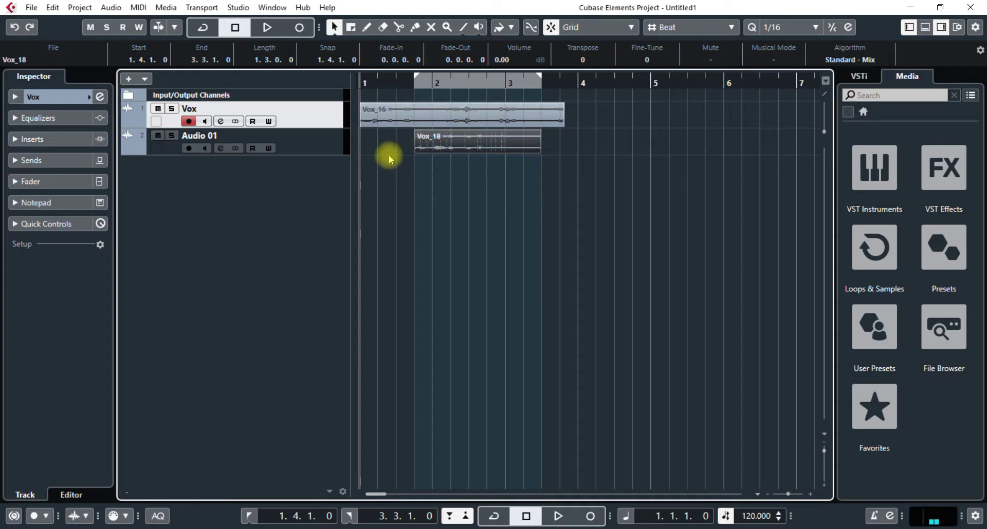
# Step: Delete Audio 01, then cycle-record several takes over 1.4.1.0–3.3.1.0 on Vox, ending on Take 4
pyautogui.click(312, 146)
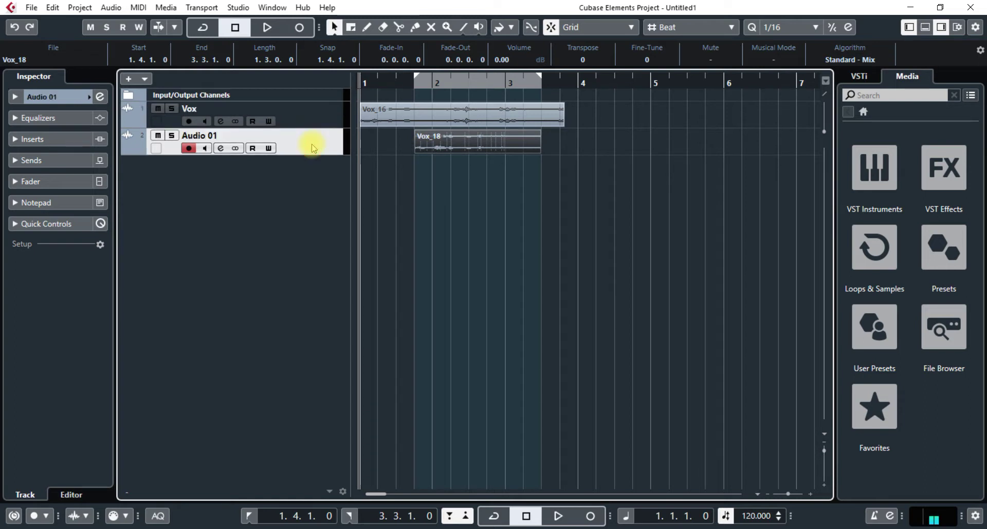
pyautogui.press('Delete')
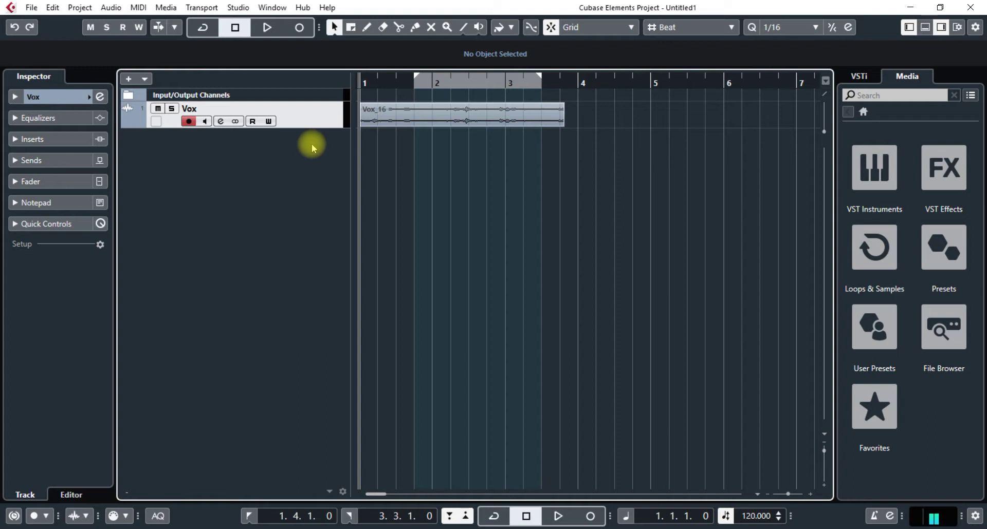
pyautogui.press('KP_Divide')
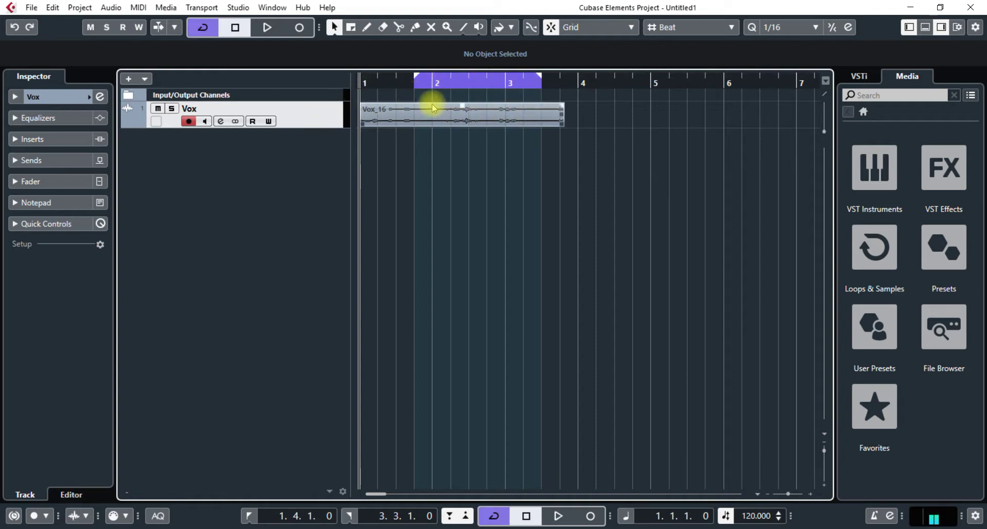
pyautogui.press('KP_Multiply')
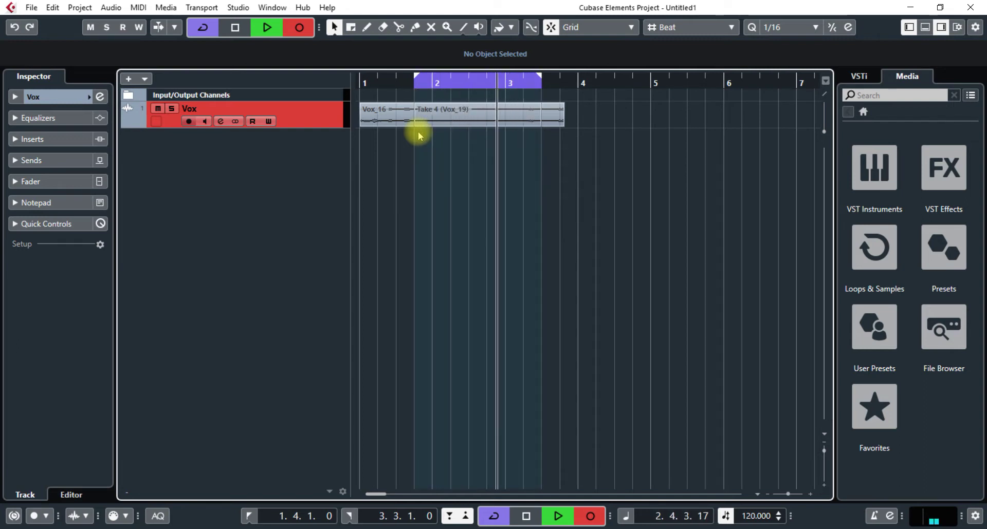
pyautogui.press('space')
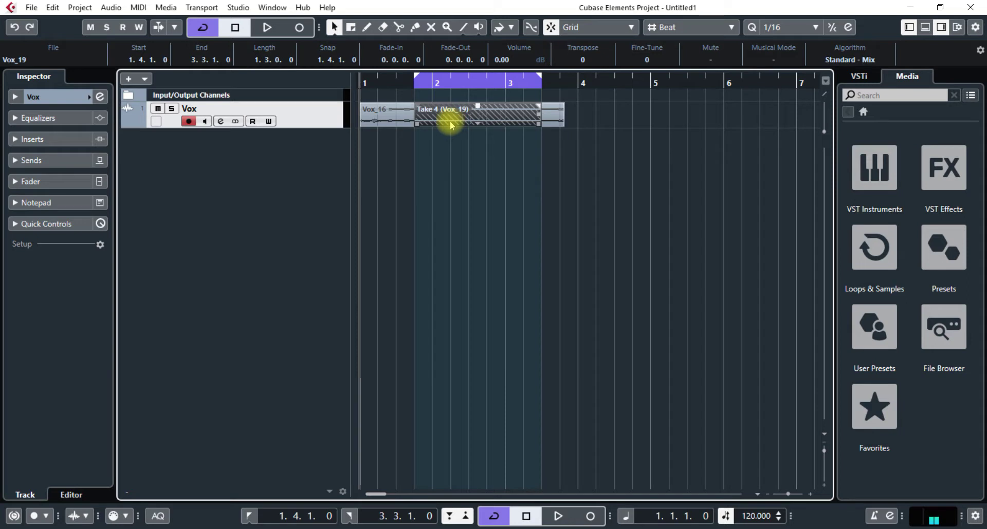
# Step: Move Take 4 onto a new track below Vox, undoing an accidentally drawn event
pyautogui.moveTo(445, 122); pyautogui.dragTo(447, 194)
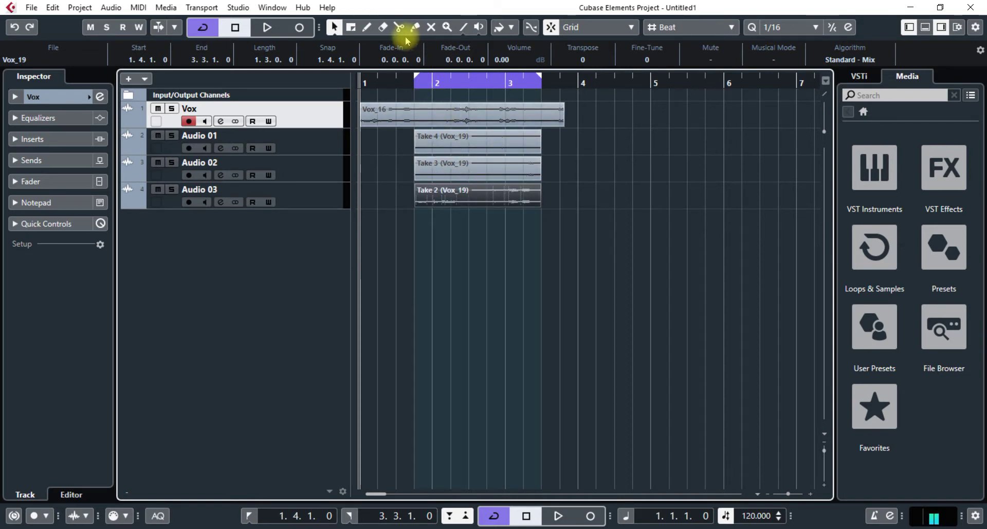
pyautogui.click(367, 27)
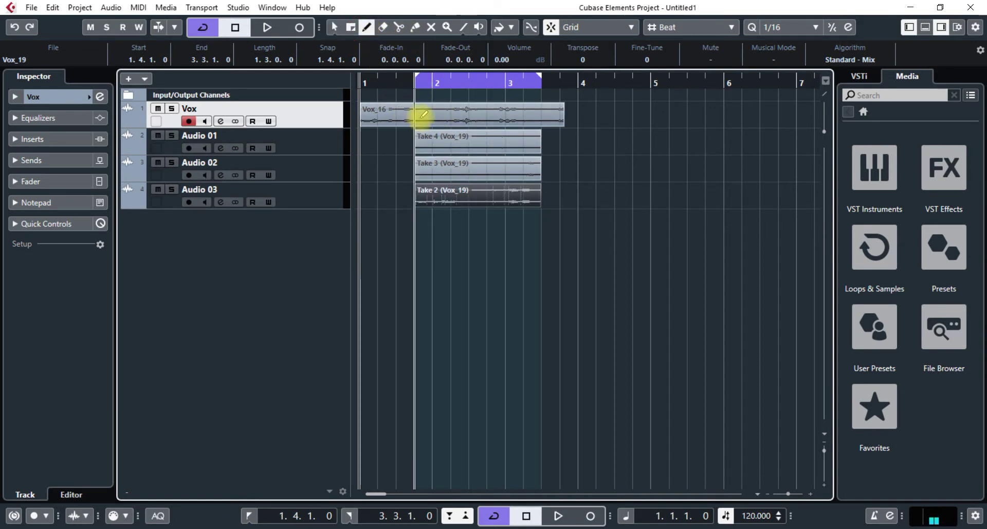
pyautogui.moveTo(418, 114); pyautogui.dragTo(530, 118)
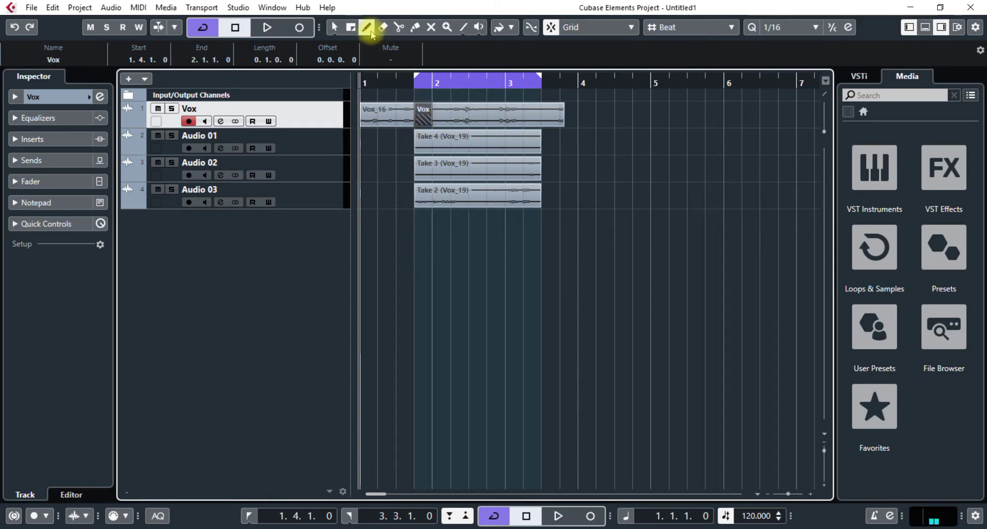
pyautogui.hotkey('ctrl', 'z')
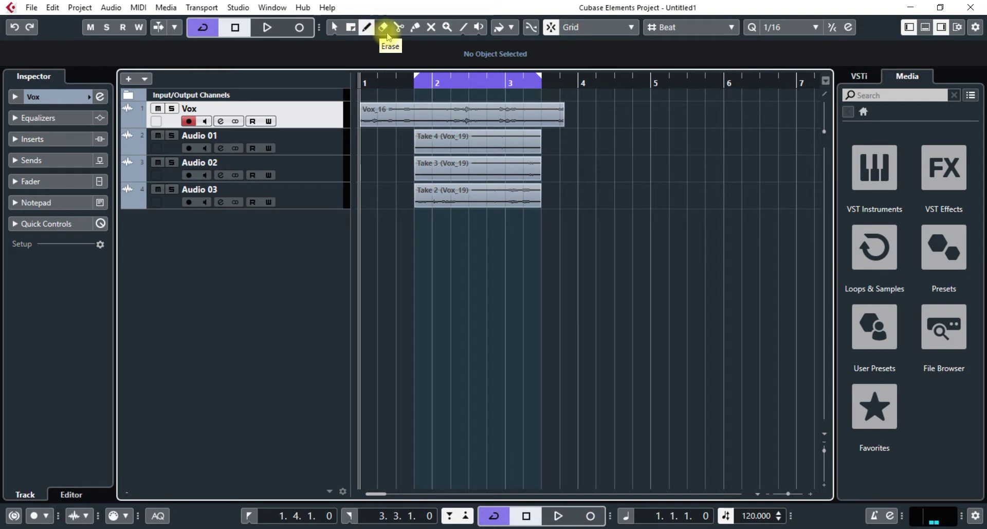
# Step: Split Vox_16 at 1.4.1.0 and 3.3.1.0 with the Split tool
pyautogui.click(399, 27)
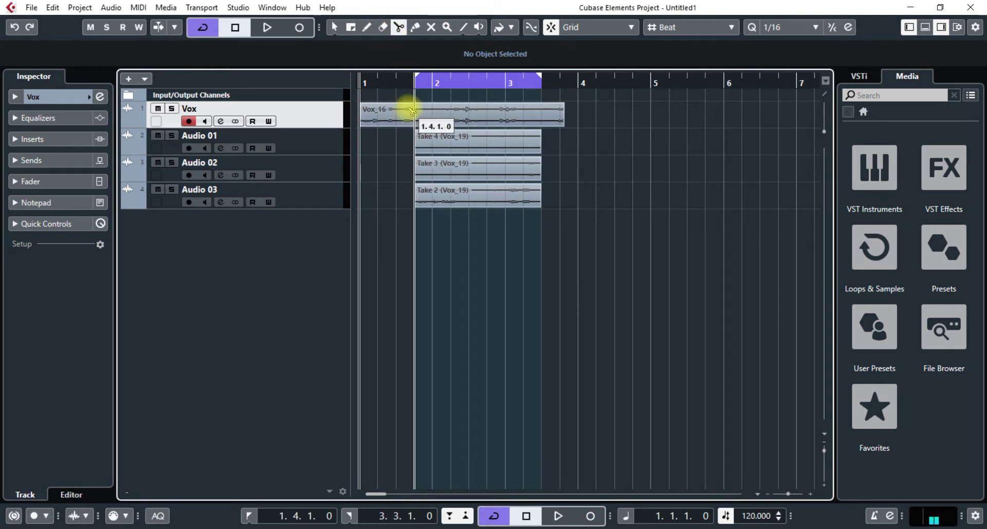
pyautogui.click(413, 114)
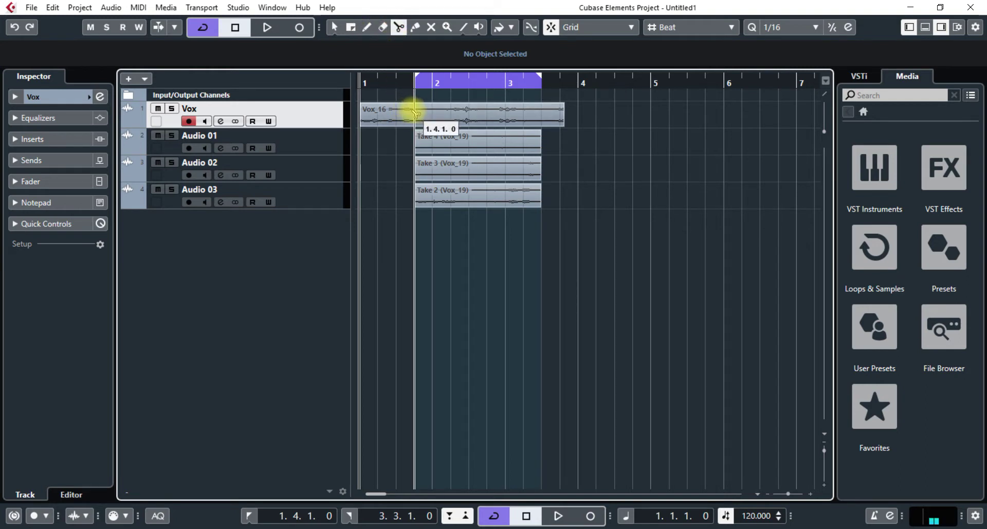
pyautogui.click(540, 114)
pyautogui.click(433, 30)
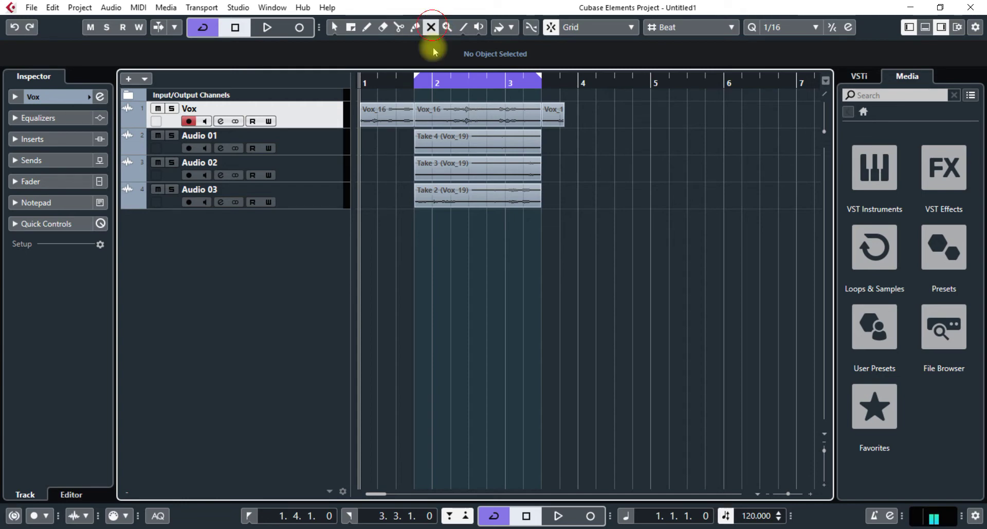
# Step: Mute the middle Vox_16 piece and the Audio 03 and Audio 02 tracks
pyautogui.click(446, 116)
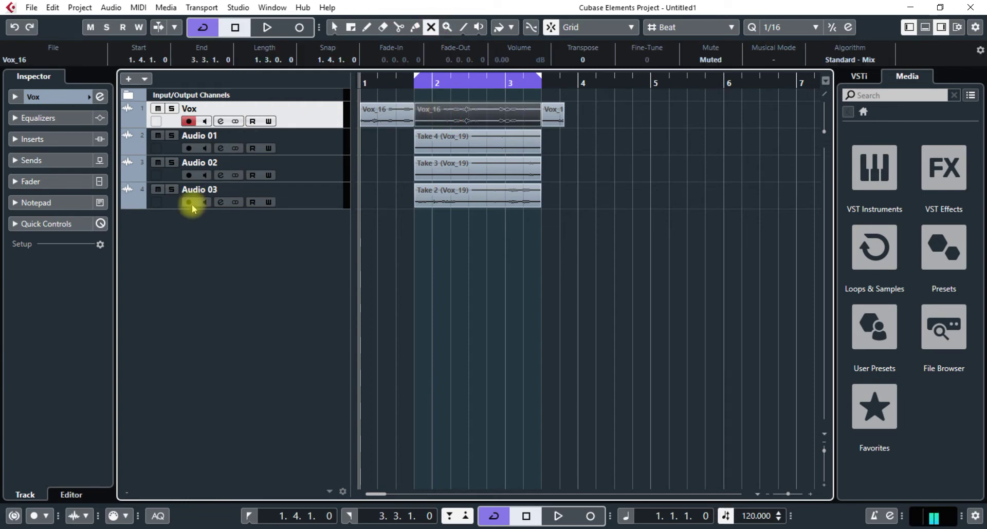
pyautogui.click(159, 192)
pyautogui.click(158, 162)
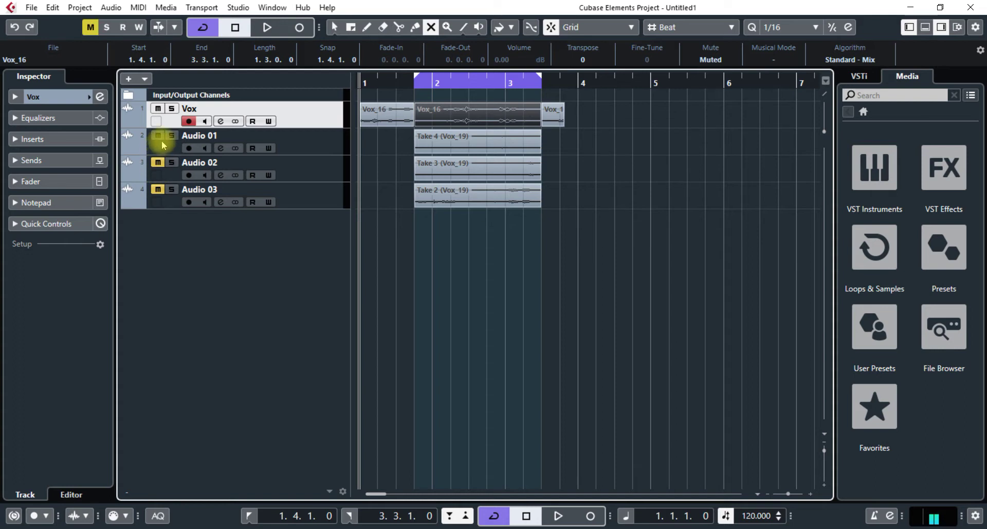
# Step: Play the section, toggling track mutes to compare Takes 3, 4 and 2, ending on Take 2
pyautogui.press('space')
pyautogui.press('space')
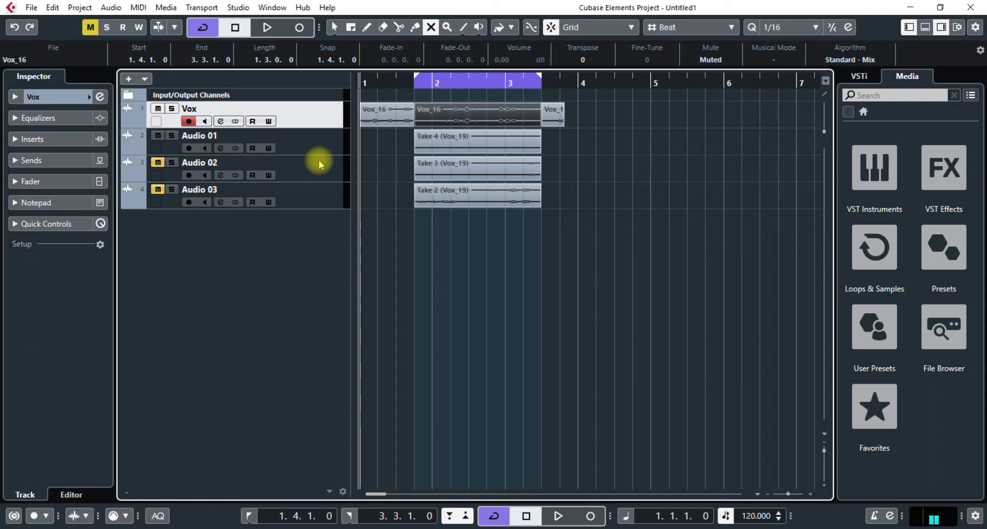
pyautogui.press('space')
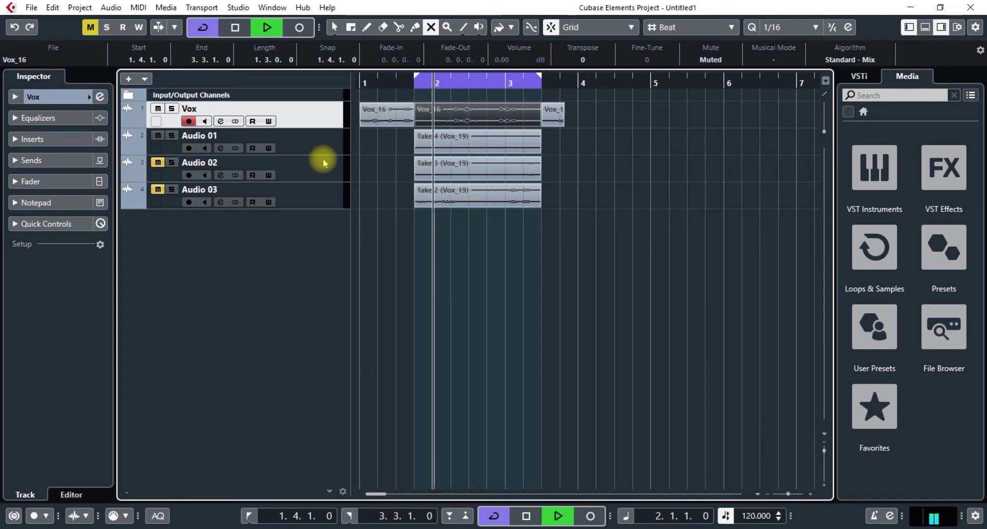
pyautogui.click(158, 162)
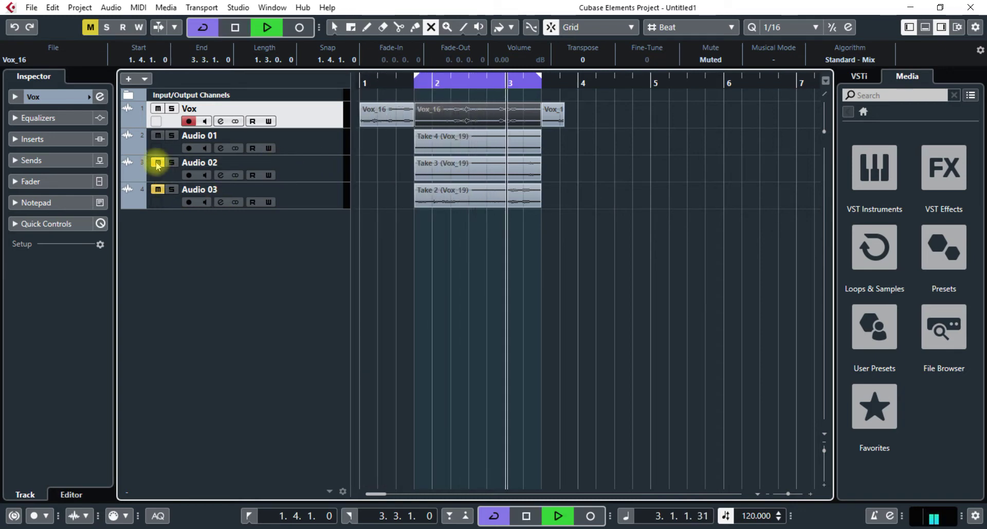
pyautogui.click(158, 136)
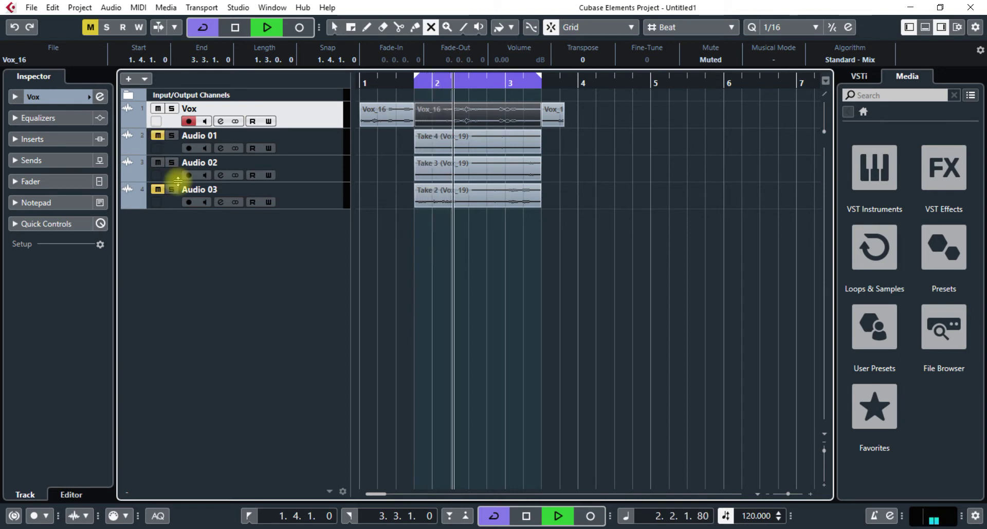
pyautogui.click(157, 135)
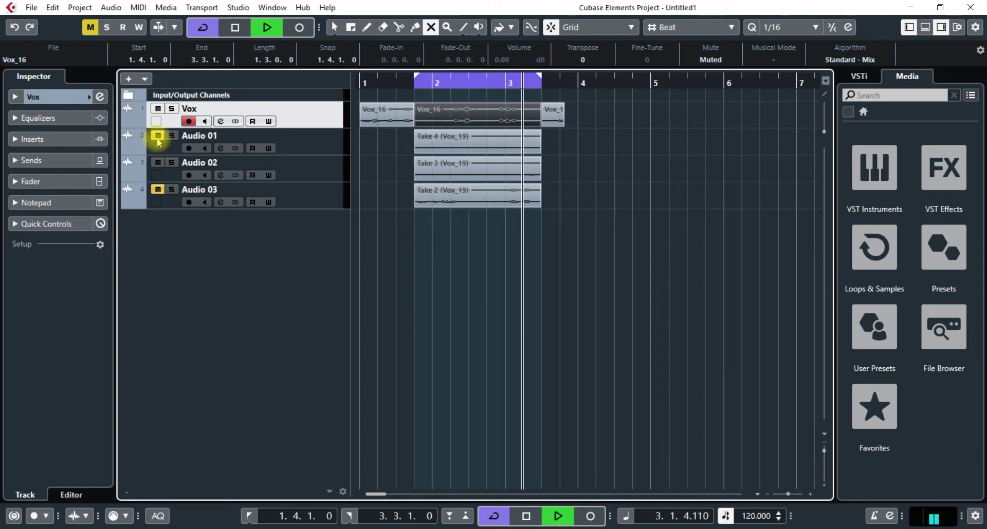
pyautogui.click(158, 189)
pyautogui.click(158, 163)
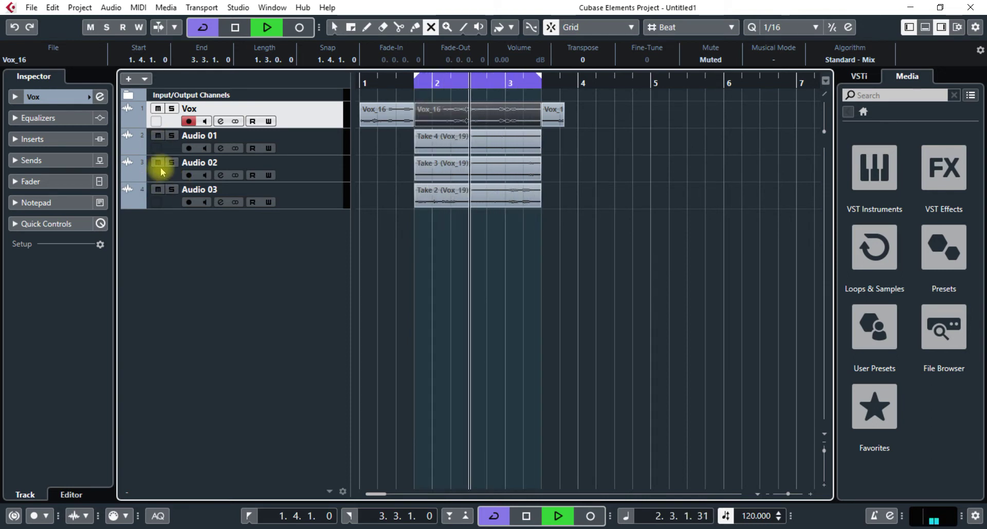
pyautogui.click(158, 135)
pyautogui.press('space')
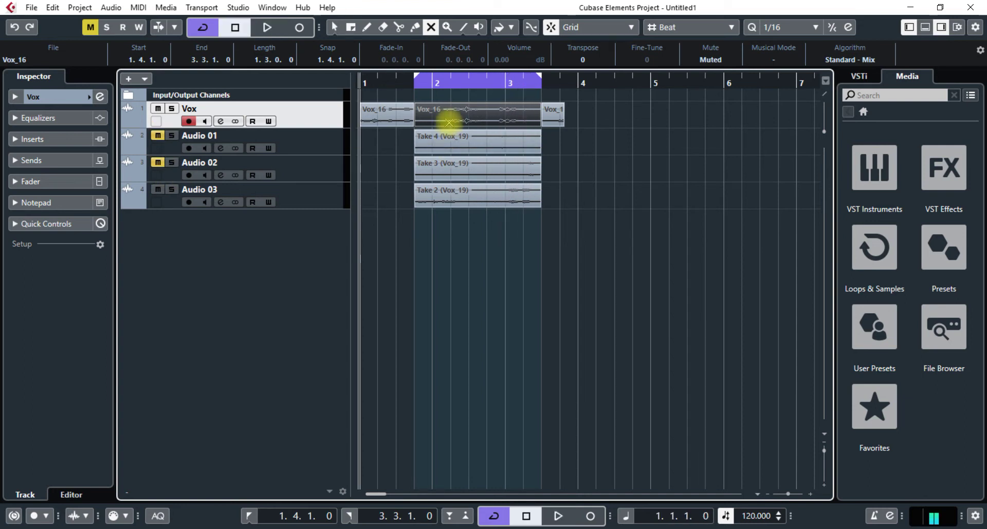
pyautogui.click(334, 27)
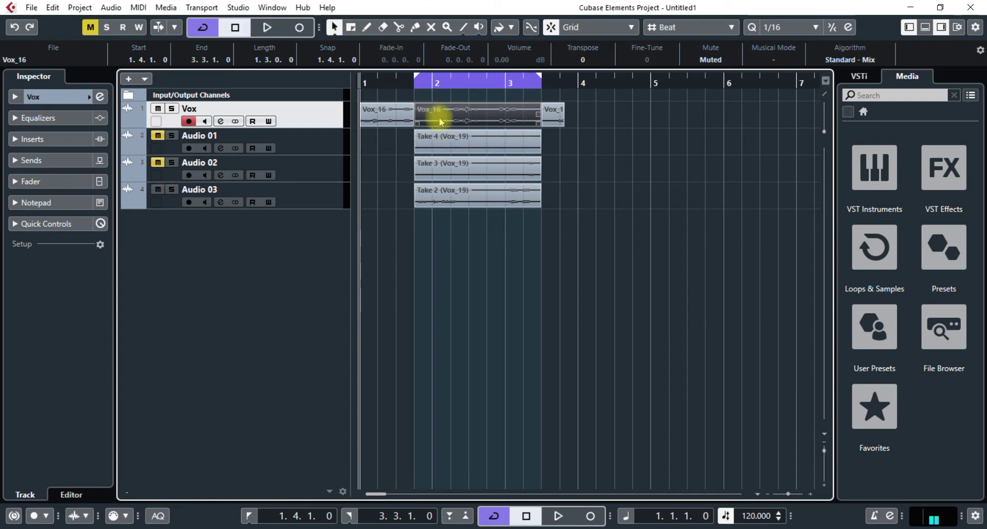
# Step: Move Take 2 into the middle of the Vox track and select all three pieces
pyautogui.moveTo(440, 122)
pyautogui.mouseDown()
pyautogui.moveTo(447, 205)
pyautogui.moveTo(447, 113)
pyautogui.mouseUp()
pyautogui.click(386, 125)
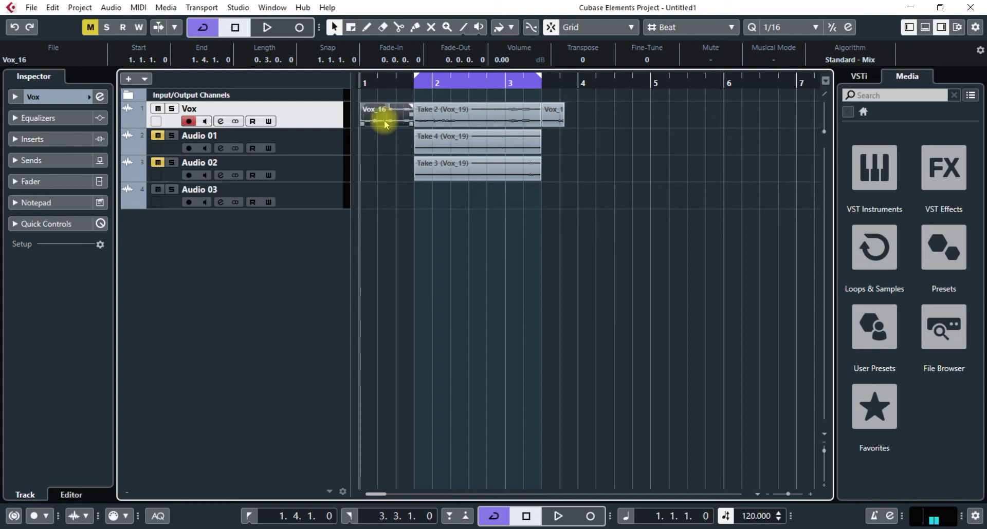
pyautogui.click(553, 119)
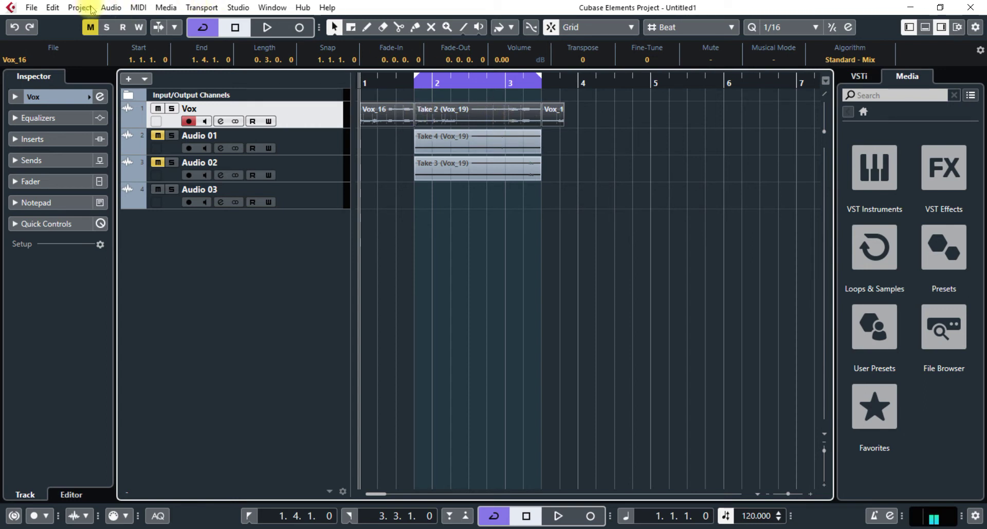
# Step: Glue the pieces into one Vox_16 part with Audio > Events to Part and delete Audio 01–03
pyautogui.click(109, 9)
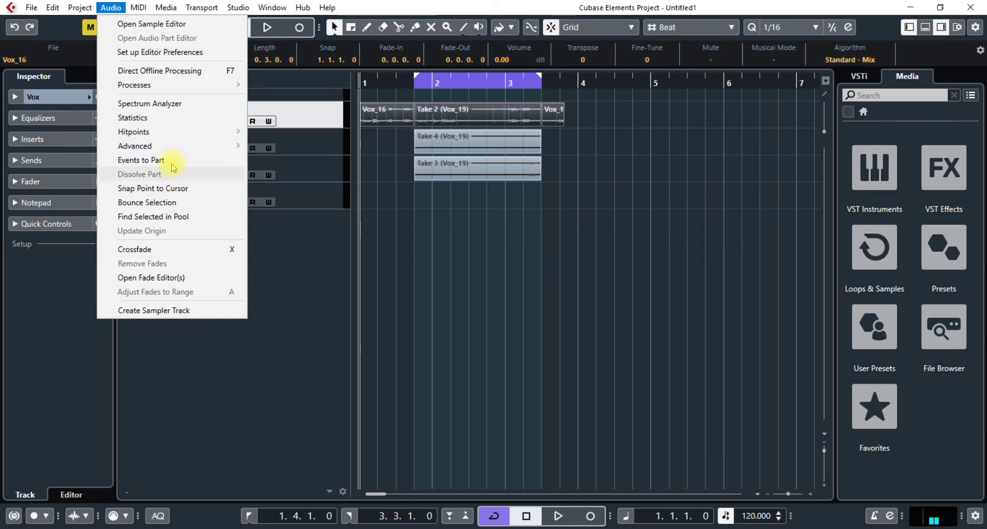
pyautogui.click(171, 162)
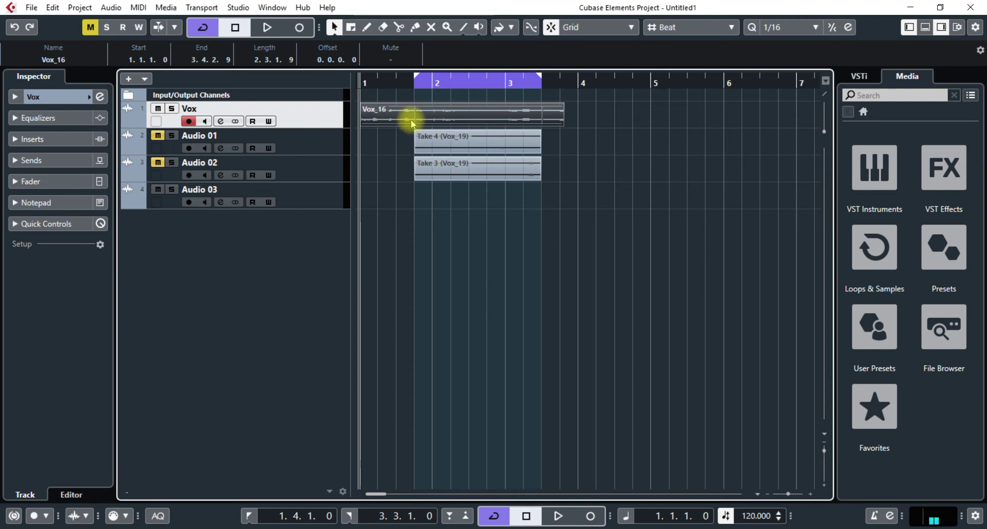
pyautogui.moveTo(463, 120)
pyautogui.mouseDown()
pyautogui.moveTo(588, 126)
pyautogui.moveTo(465, 120)
pyautogui.mouseUp()
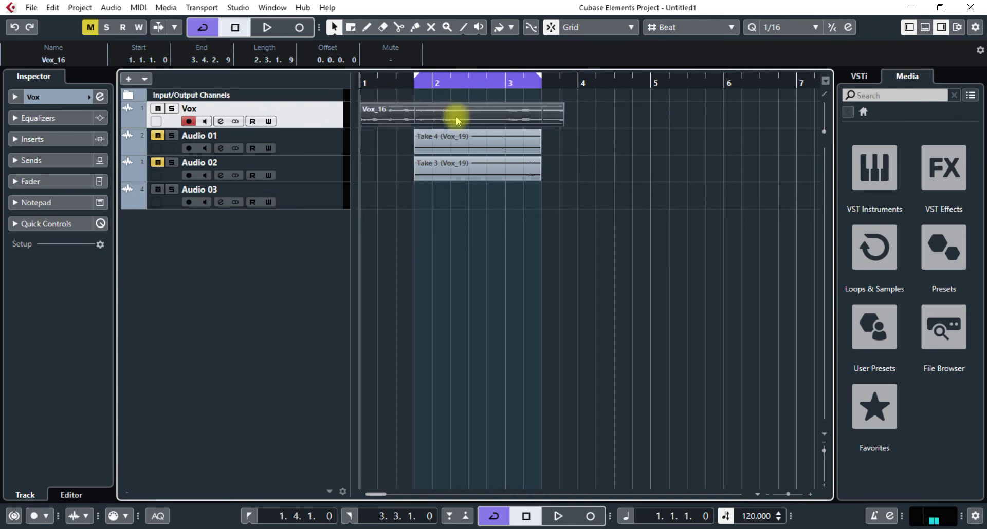
pyautogui.click(289, 205)
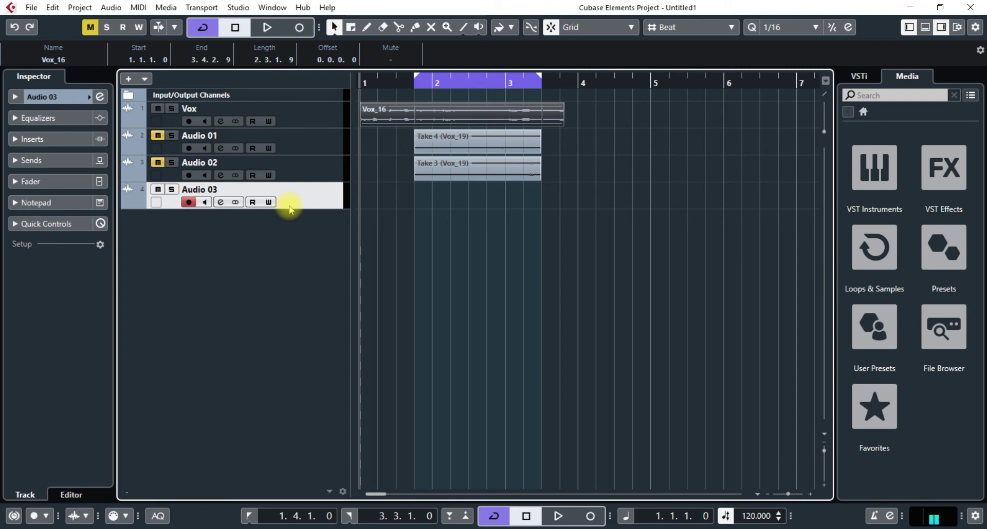
pyautogui.press('Delete')
pyautogui.press('Delete')
pyautogui.press('Delete')
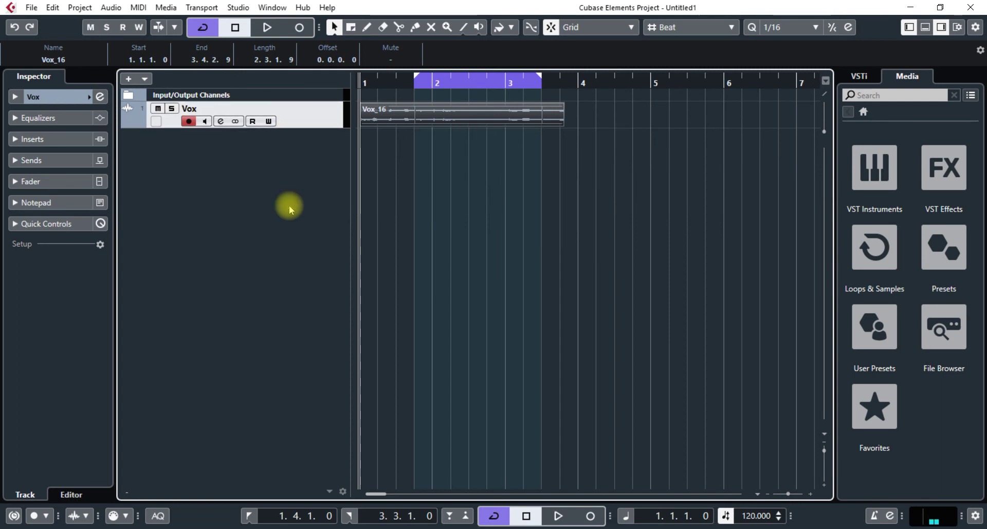